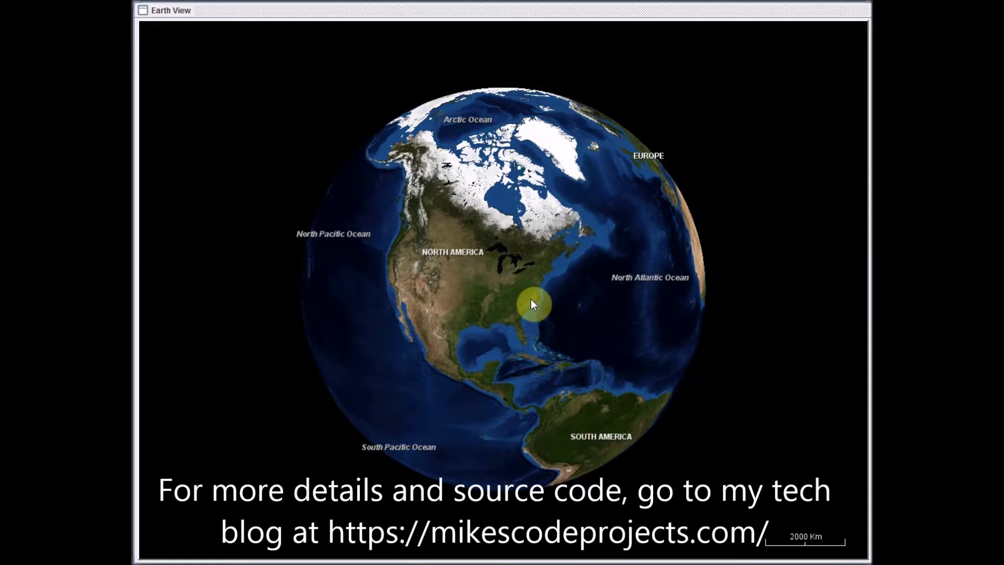
- Rotate the globe from North America across the Pacific and Asia to examine the Middle East and Africa
scroll(529, 293, "up", 3)
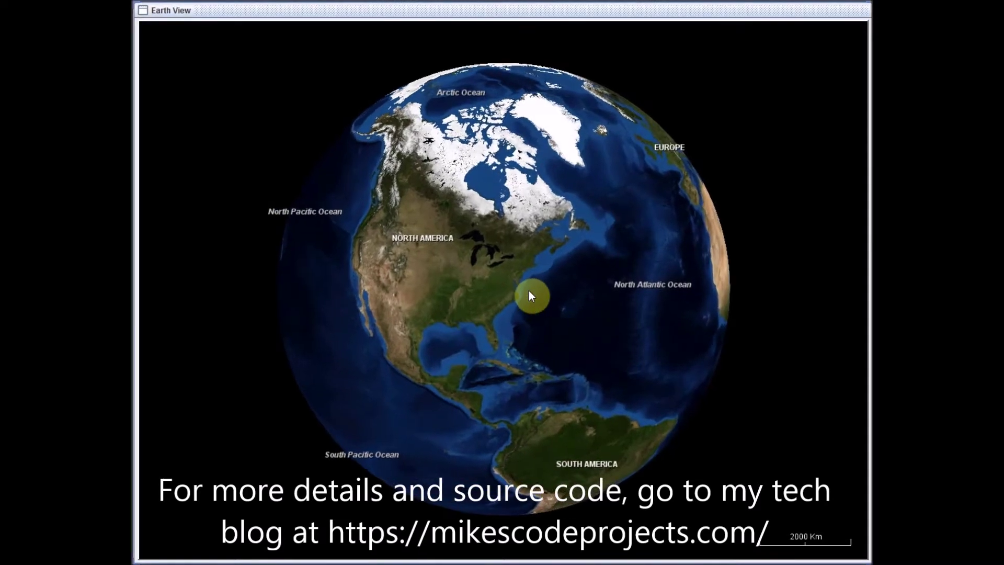
left_click_drag(531, 295, 645, 268)
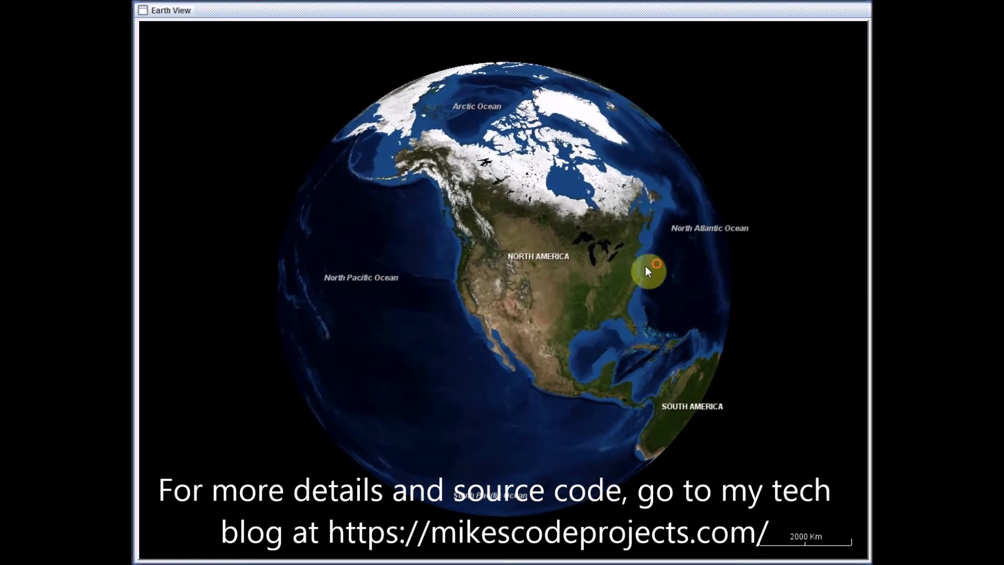
left_click_drag(548, 311, 638, 285)
left_click_drag(557, 323, 698, 231)
left_click_drag(518, 336, 673, 275)
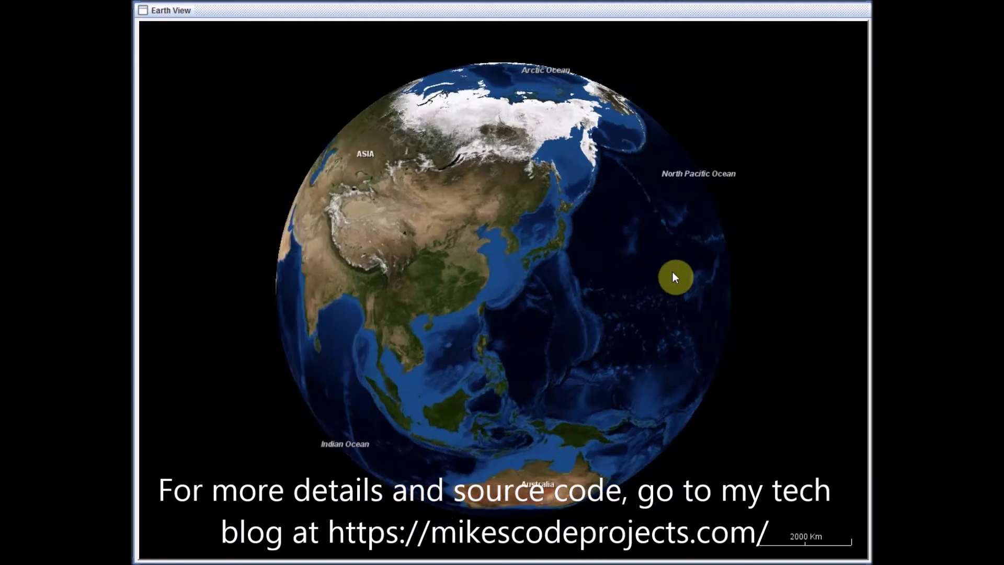
left_click_drag(498, 321, 691, 289)
left_click_drag(521, 295, 583, 289)
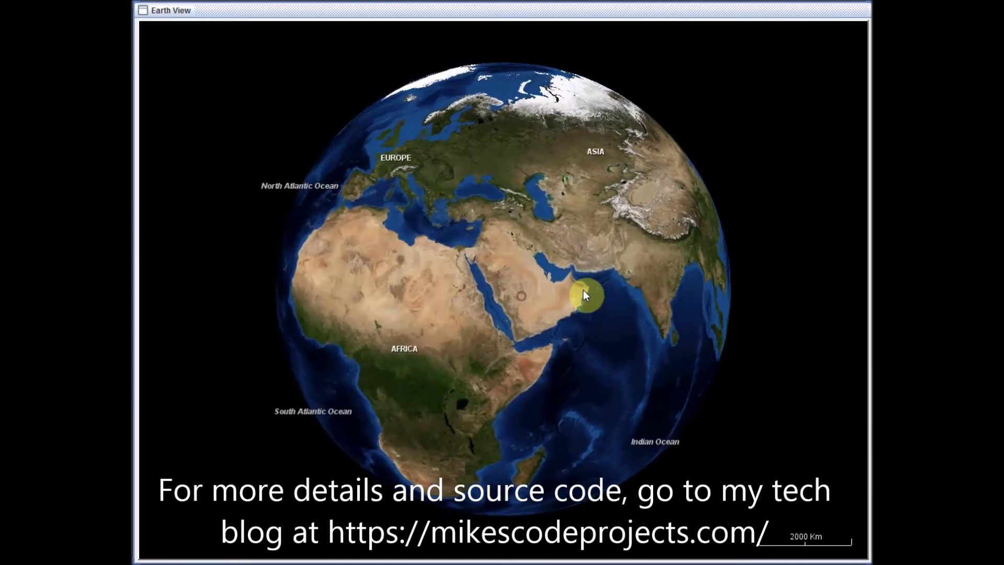
- Examine the Arabian Peninsula and its surrounding seas up close at a tilted angle, returning to a wider view of the globe
scroll(583, 286, "up", 2)
scroll(585, 290, "up", 5)
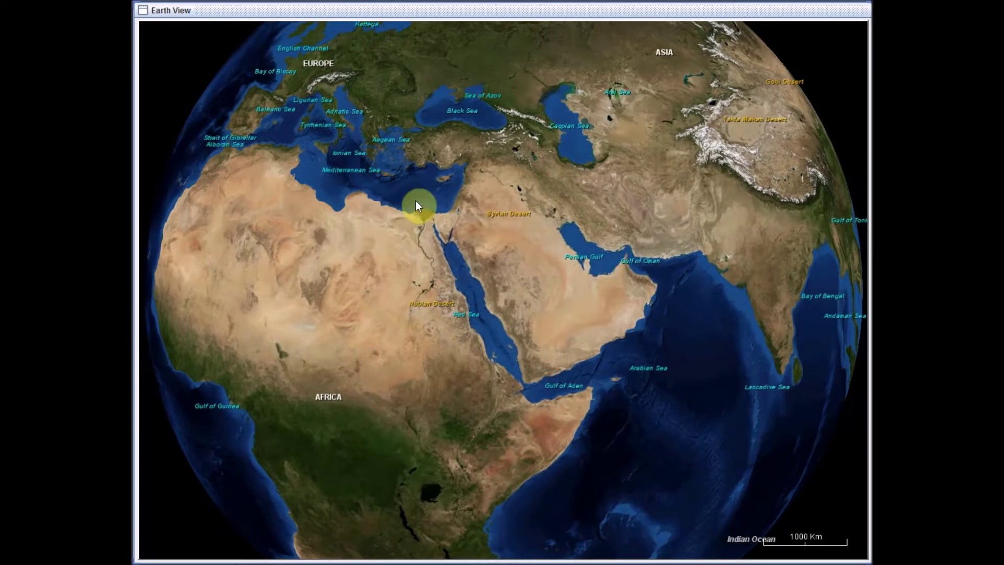
right_click_drag(416, 201, 609, 259)
left_click_drag(501, 345, 419, 319)
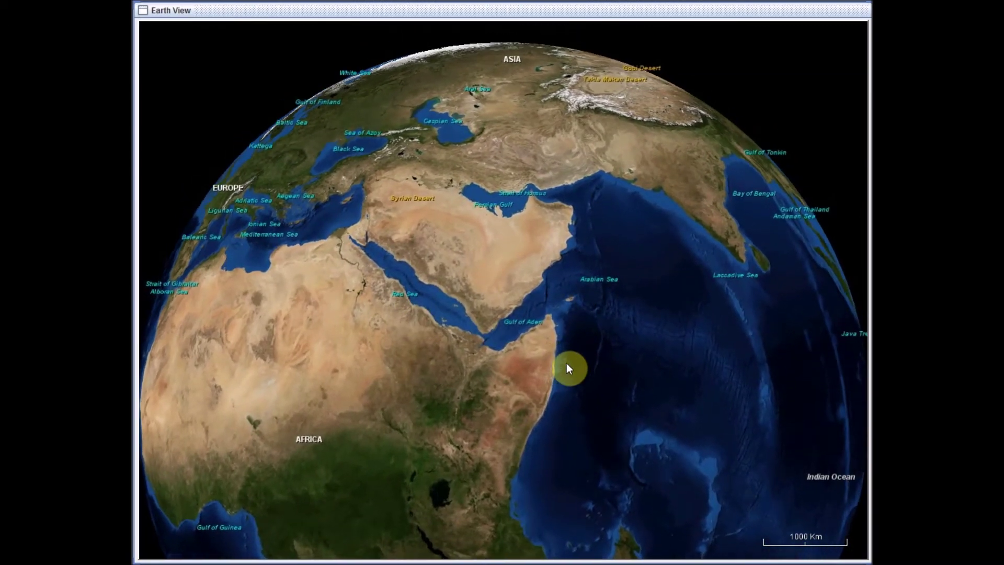
right_click_drag(568, 360, 538, 303)
scroll(538, 303, "down", 5)
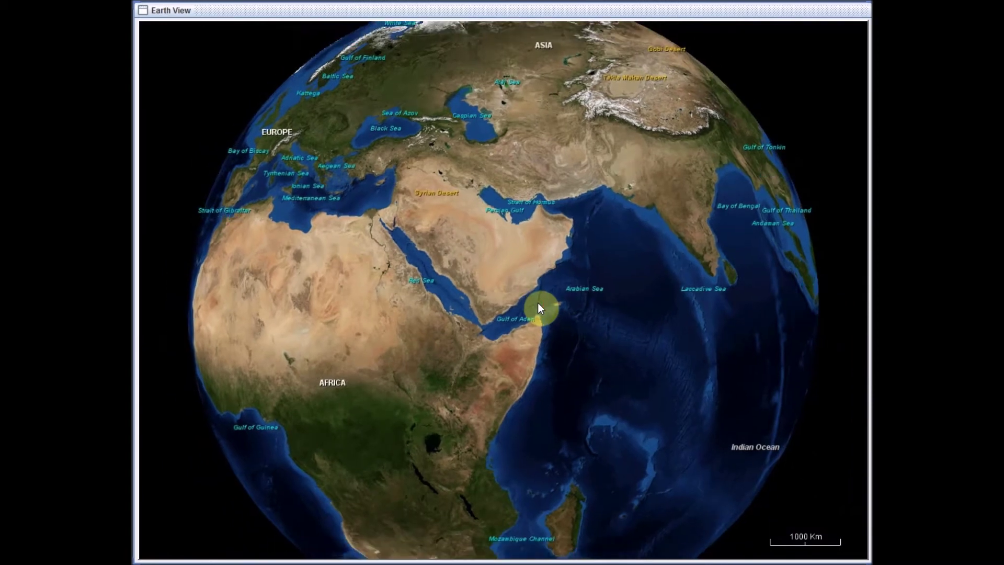
scroll(541, 305, "down", 2)
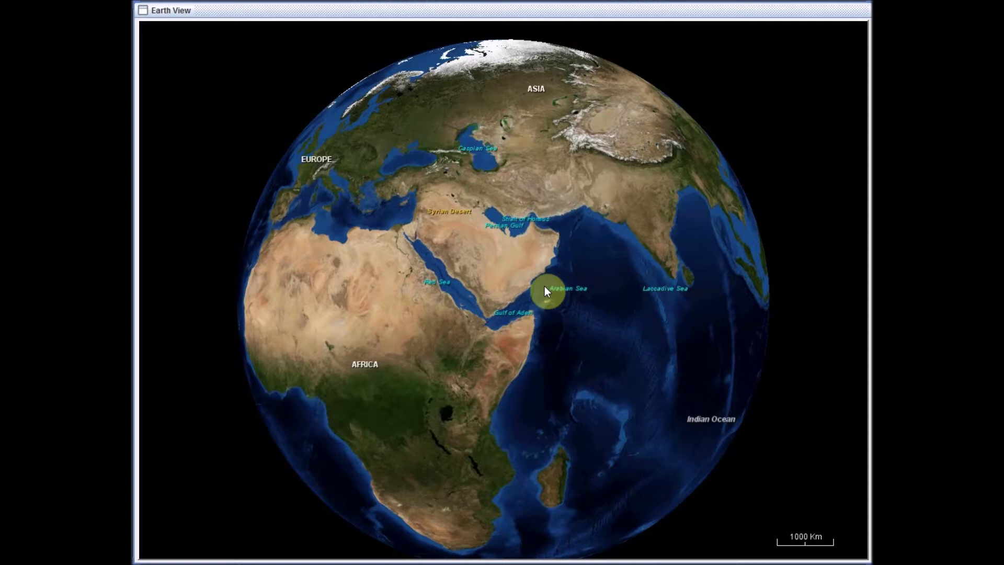
- Examine Africa, Europe and the Indian Ocean on the whole globe at different zoom levels
mouse_move(667, 254)
left_mouse_down()
mouse_move(551, 273)
mouse_move(679, 272)
mouse_move(673, 259)
left_mouse_up()
left_click_drag(551, 267, 592, 254)
scroll(592, 254, "down", 2)
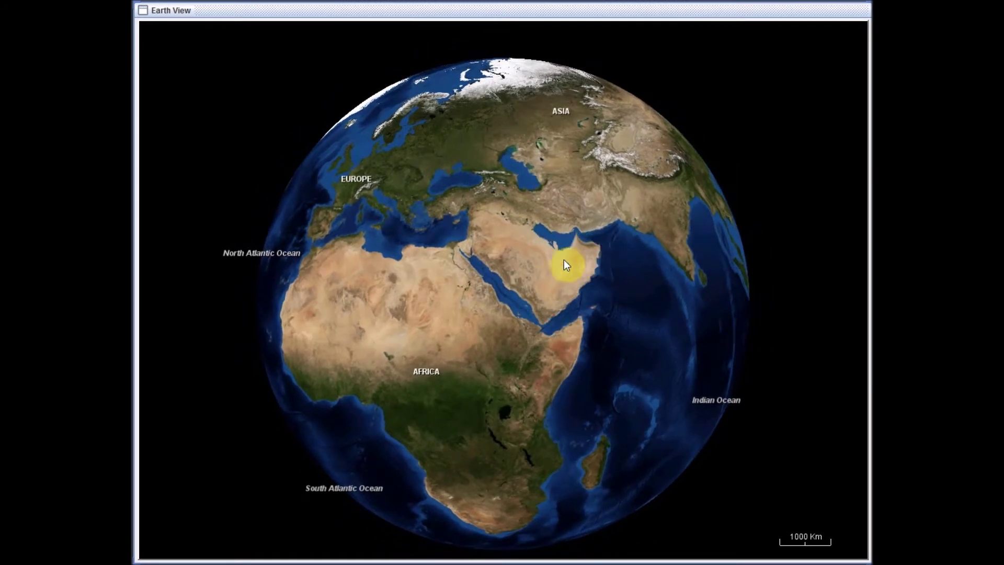
left_click_drag(531, 282, 543, 268)
left_click_drag(540, 319, 544, 299)
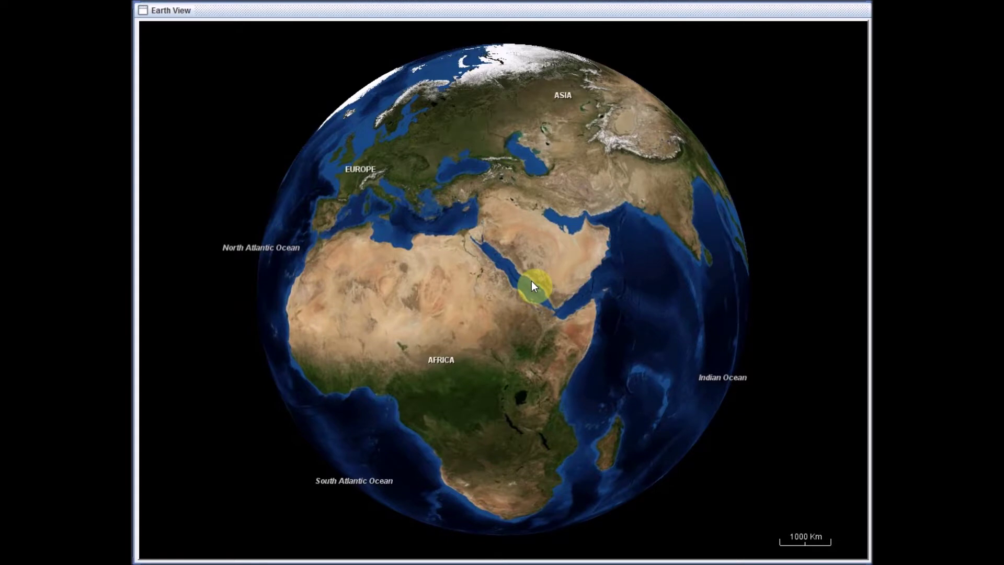
scroll(531, 281, "down", 2)
scroll(532, 280, "up", 2)
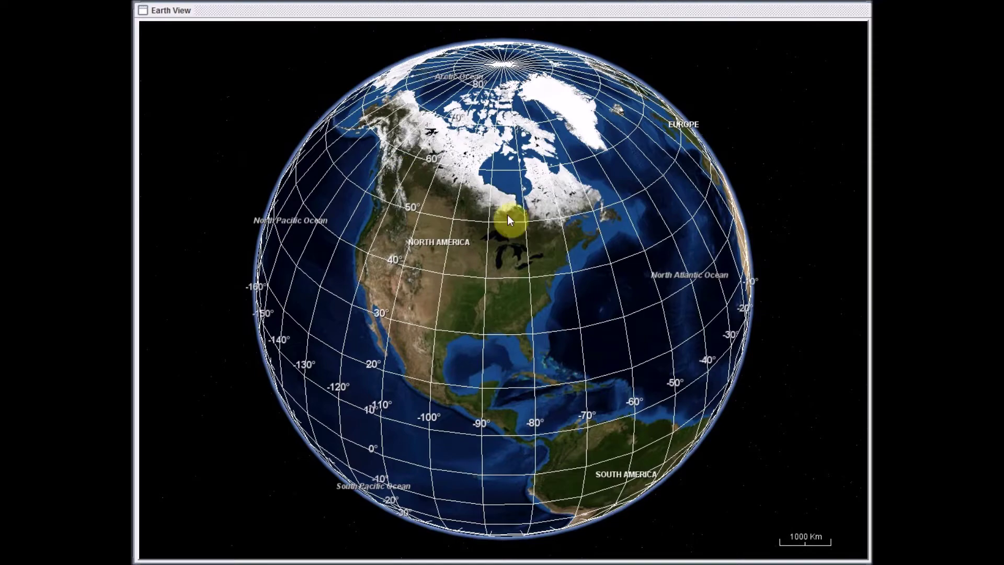
- Examine the green and red trajectories over South America and follow the red one across the South Atlantic toward Africa
left_click_drag(537, 255, 538, 177)
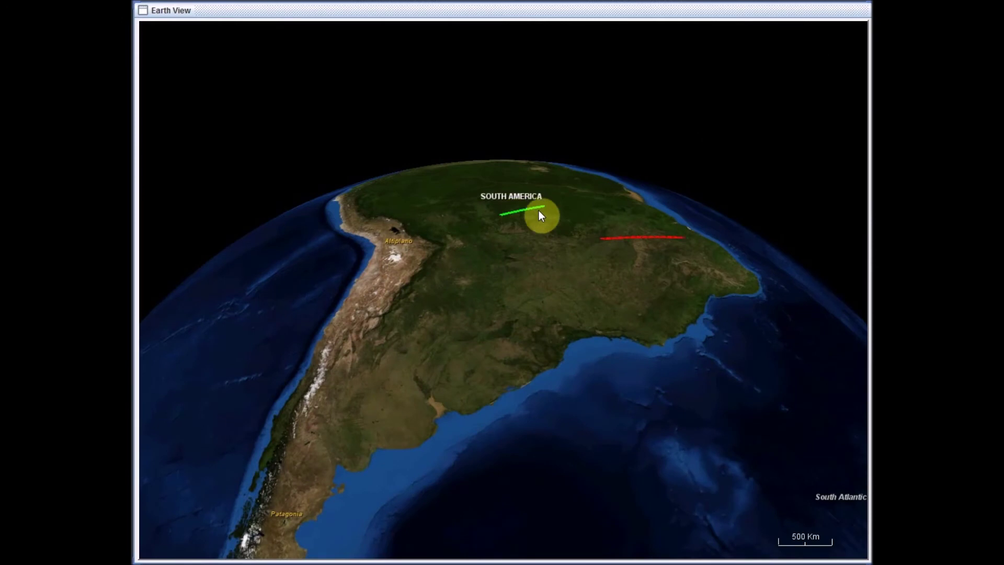
left_click_drag(713, 296, 628, 210)
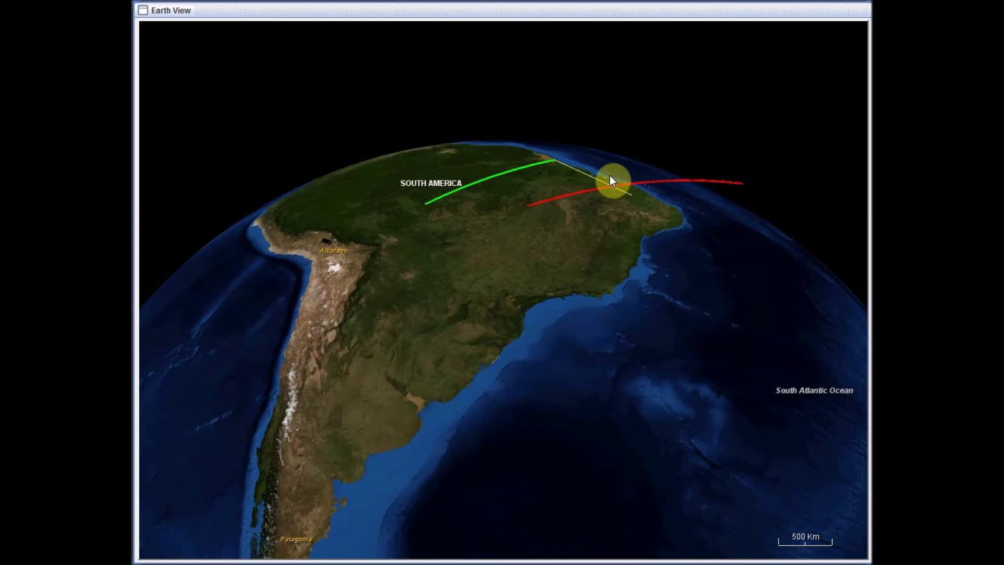
left_click_drag(639, 226, 538, 248)
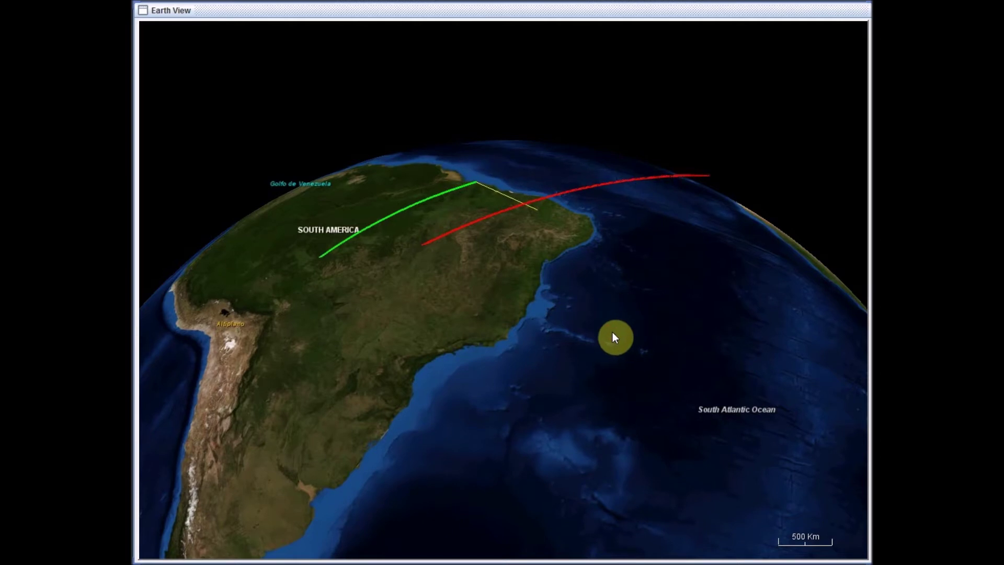
left_click_drag(612, 331, 579, 332)
right_click_drag(550, 373, 647, 398)
left_click_drag(554, 363, 596, 376)
right_click_drag(665, 405, 768, 354)
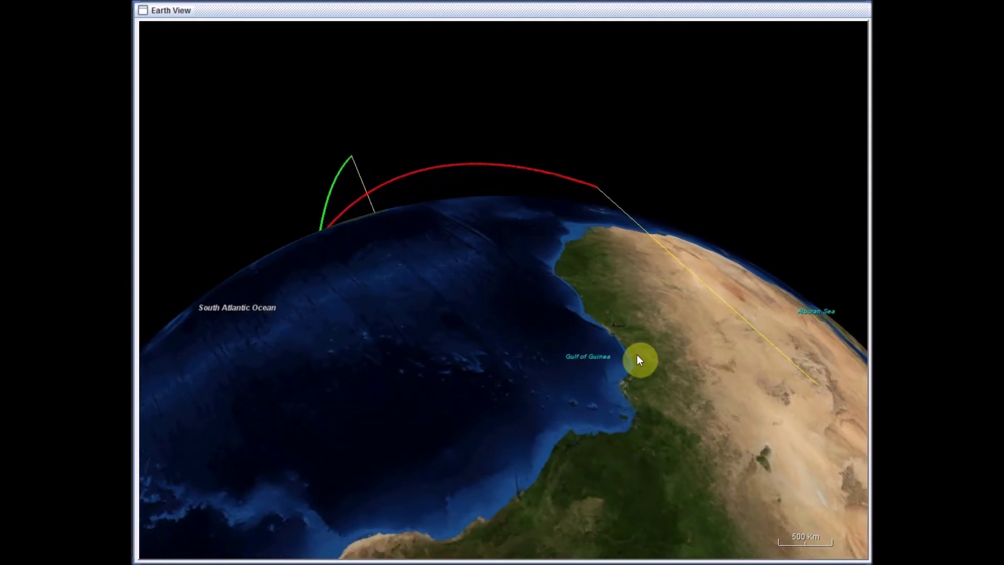
- Inspect the red trajectory and its yellow line to the Sahara from the Gulf of Guinea and North African sides
left_click_drag(654, 364, 650, 340)
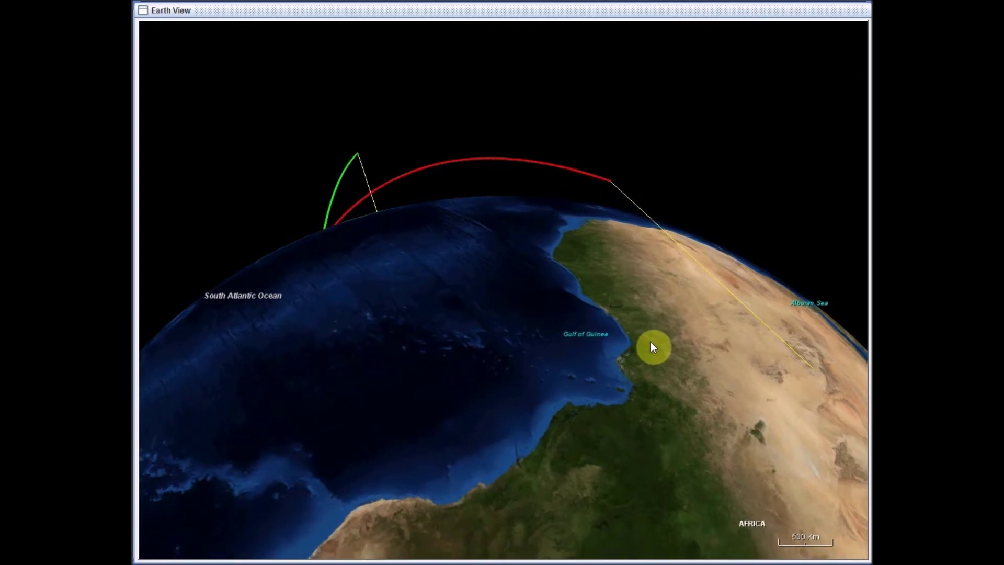
left_click_drag(657, 309, 596, 298)
left_click_drag(359, 303, 386, 270)
left_click_drag(609, 399, 552, 434)
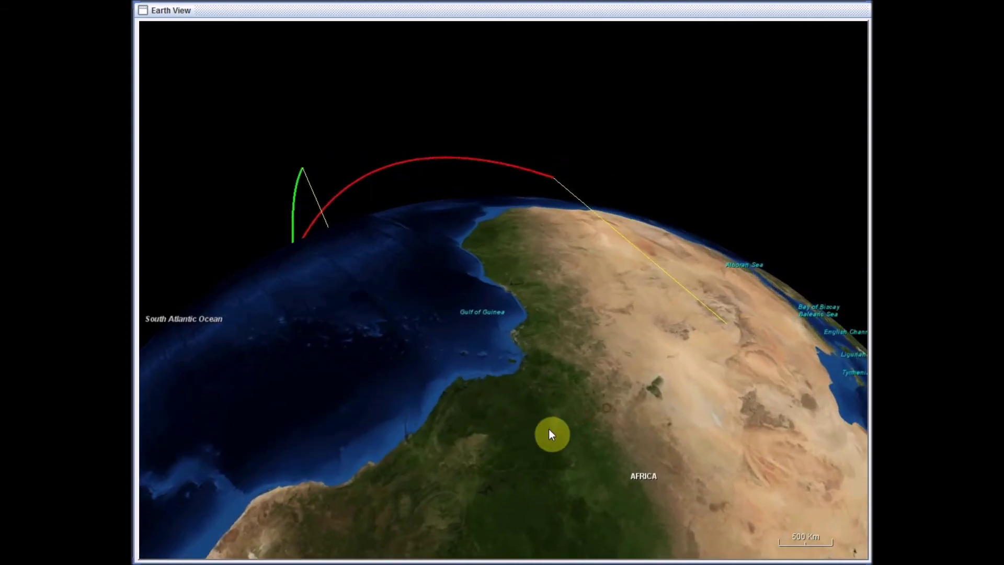
right_click_drag(636, 455, 394, 416)
left_click_drag(689, 308, 578, 230)
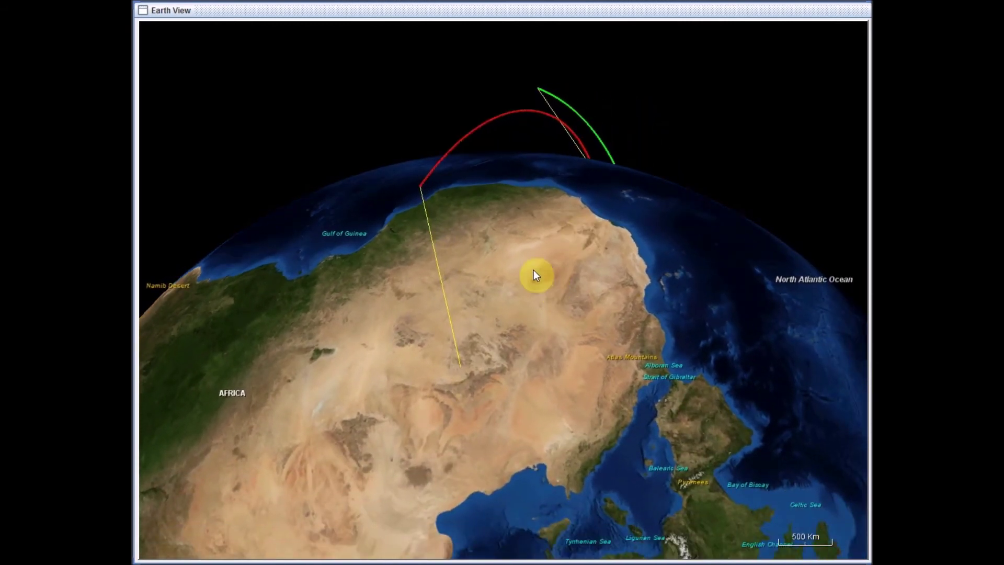
left_click_drag(534, 270, 562, 275)
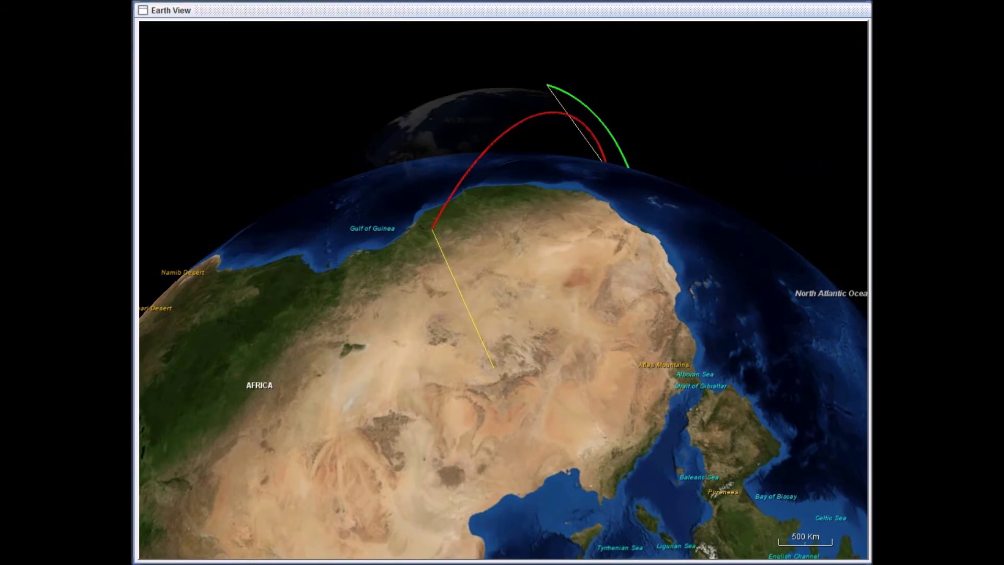
- View both trajectories on the whole globe, turning from South America toward Africa
left_click_drag(567, 354, 374, 167)
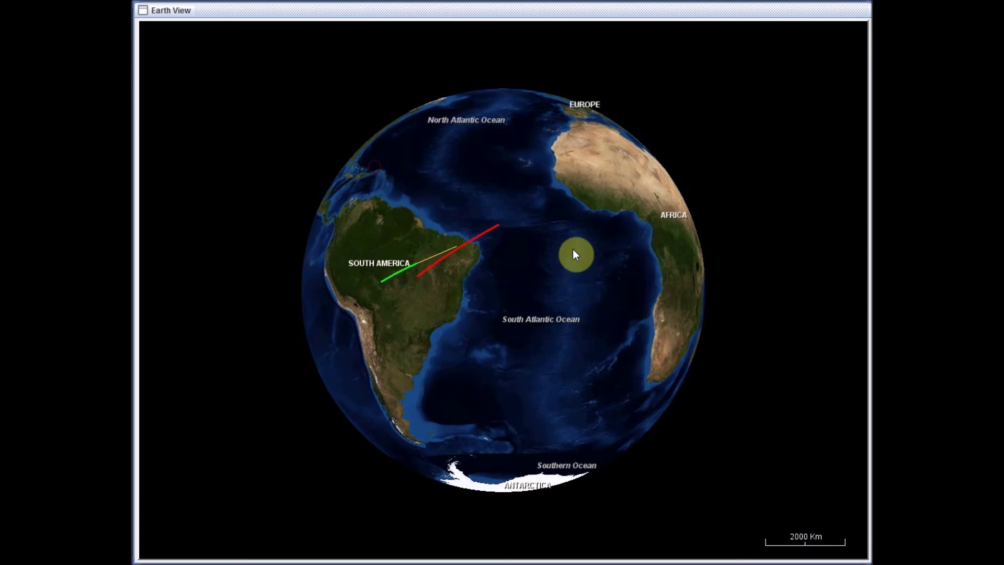
right_click_drag(616, 293, 560, 292)
left_click_drag(549, 175, 441, 155)
scroll(502, 173, "up", 4)
right_click_drag(590, 176, 579, 200)
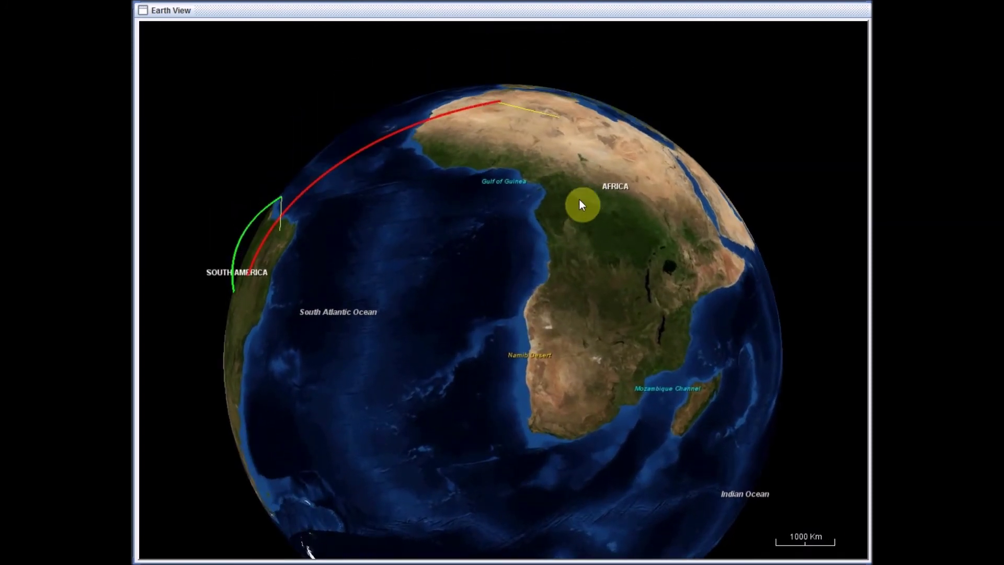
- Follow the green and red trajectories over Africa toward Asia in a closer, tilted view
scroll(575, 175, "up", 2)
left_click_drag(564, 235, 557, 293)
right_click_drag(646, 317, 450, 283)
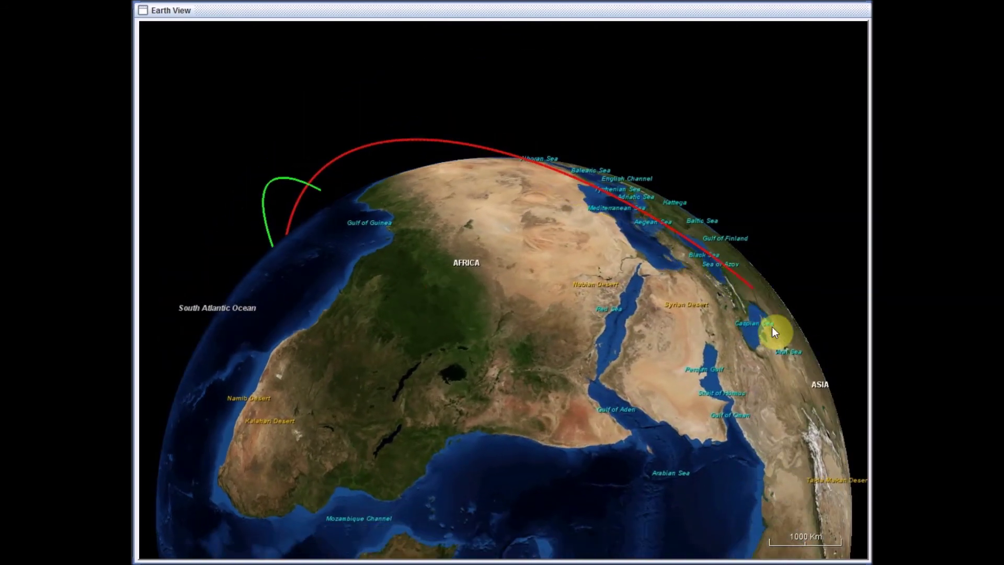
left_click_drag(543, 315, 632, 344)
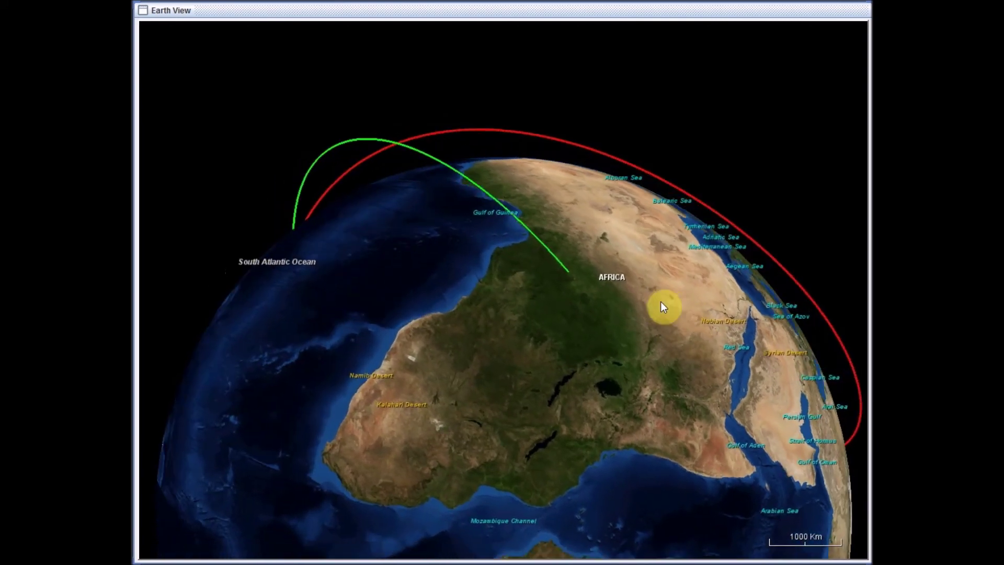
left_click_drag(499, 302, 375, 305)
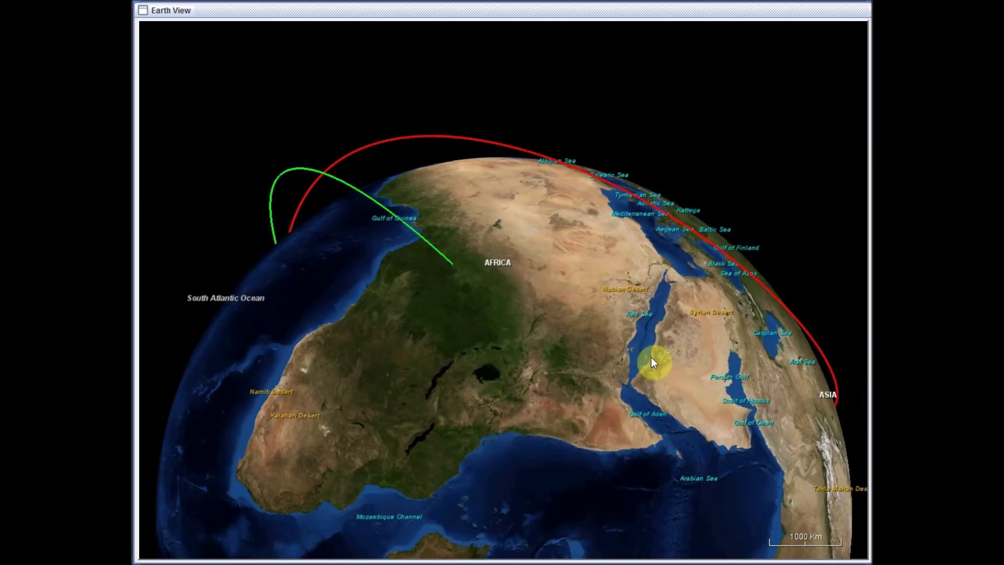